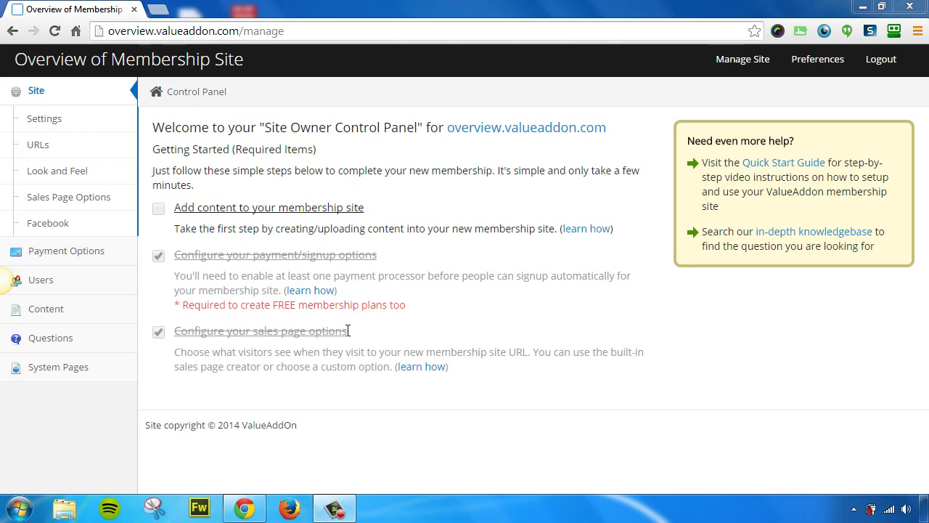
- Review the site's Edit Settings page, including the disclaimer, HTML sections and SEO settings
left_click(113, 123)
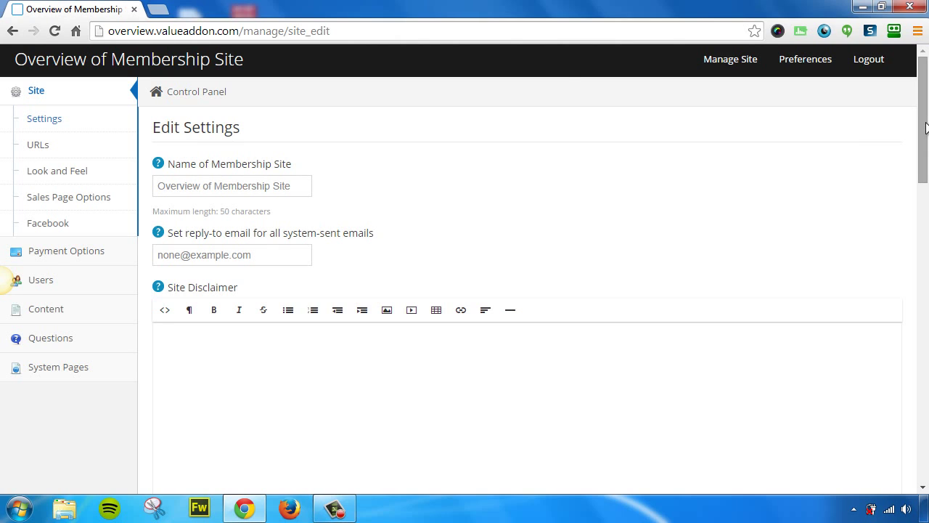
left_click_drag(925, 127, 920, 334)
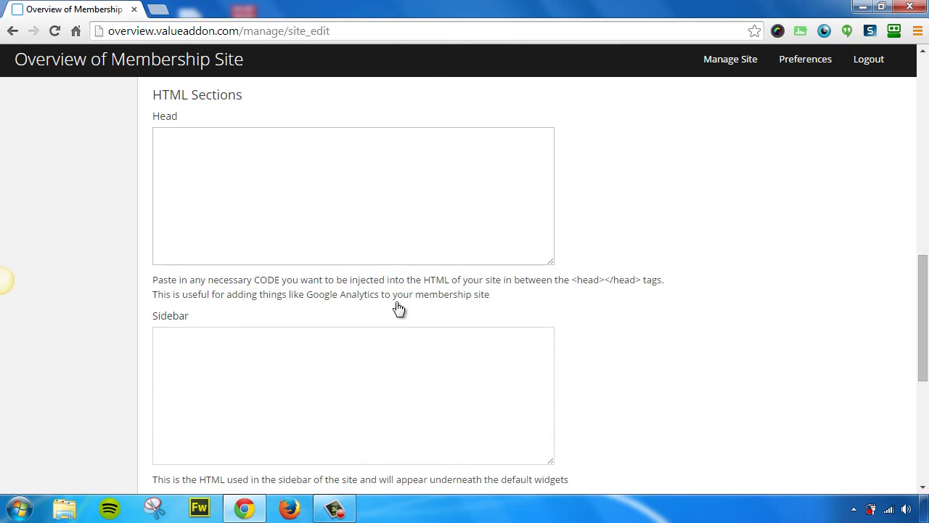
left_click_drag(924, 297, 911, 402)
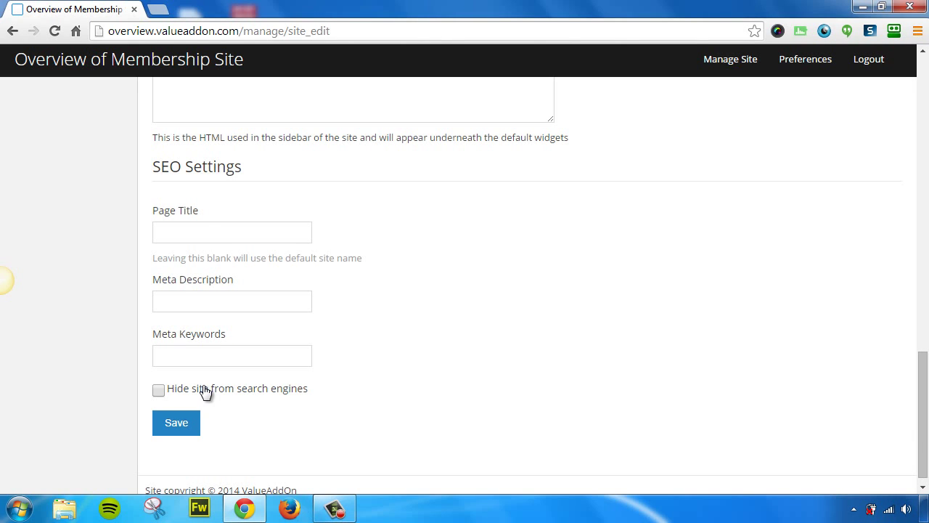
left_click_drag(922, 414, 923, 120)
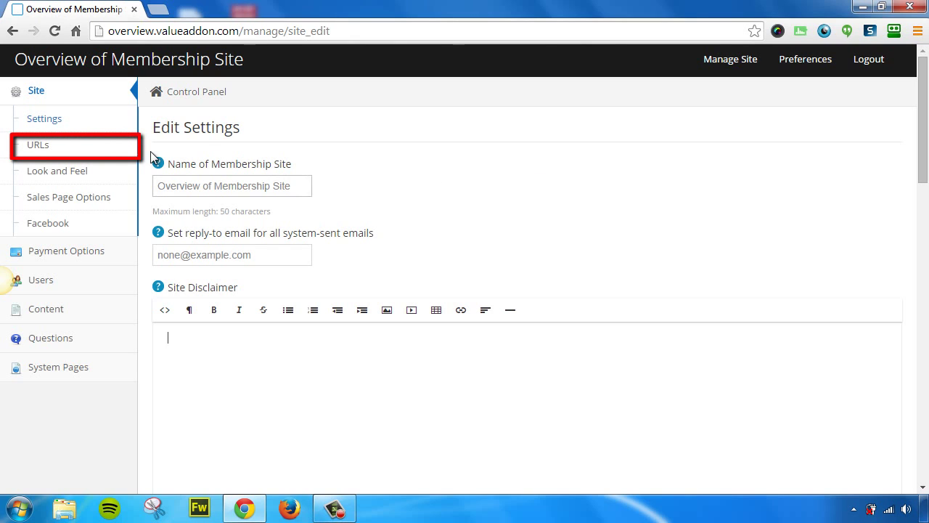
- Examine the host and custom domain URL settings, then the Look and Feel design, media and social link options
left_click(93, 149)
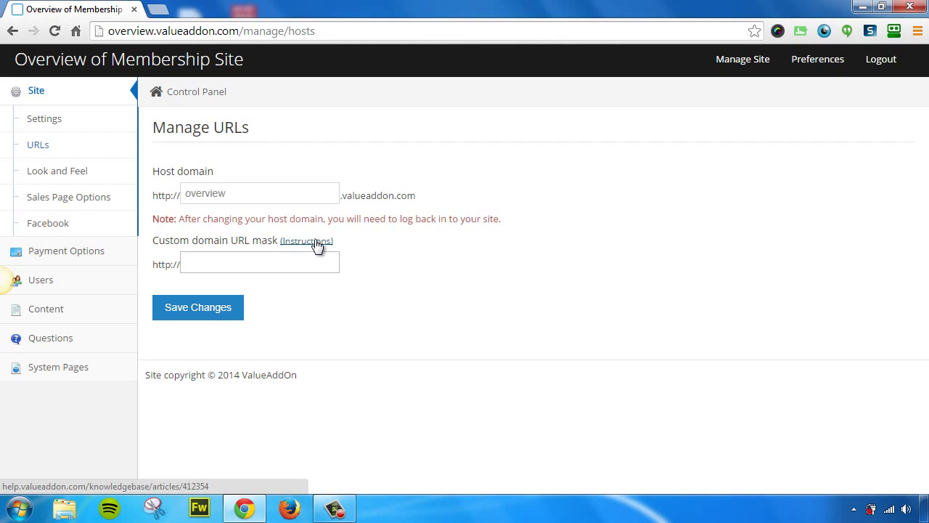
left_click(87, 171)
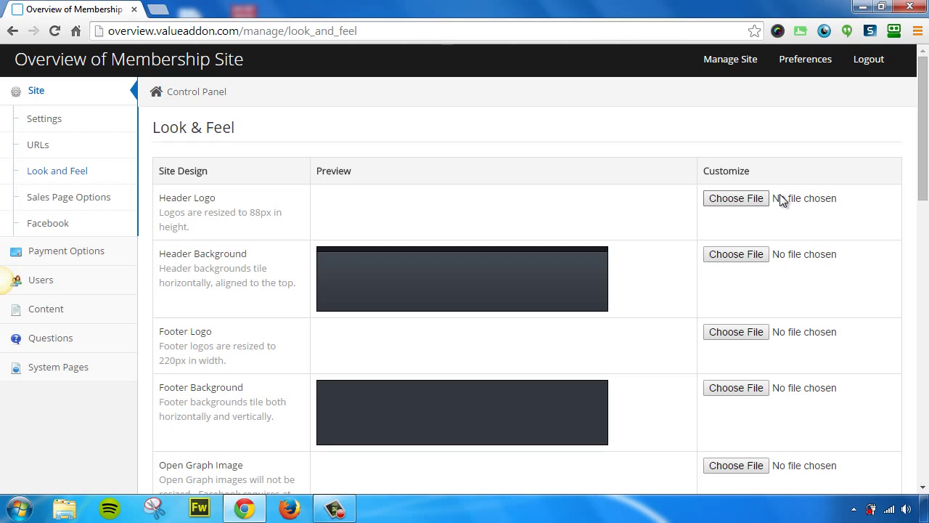
left_click_drag(924, 123, 901, 316)
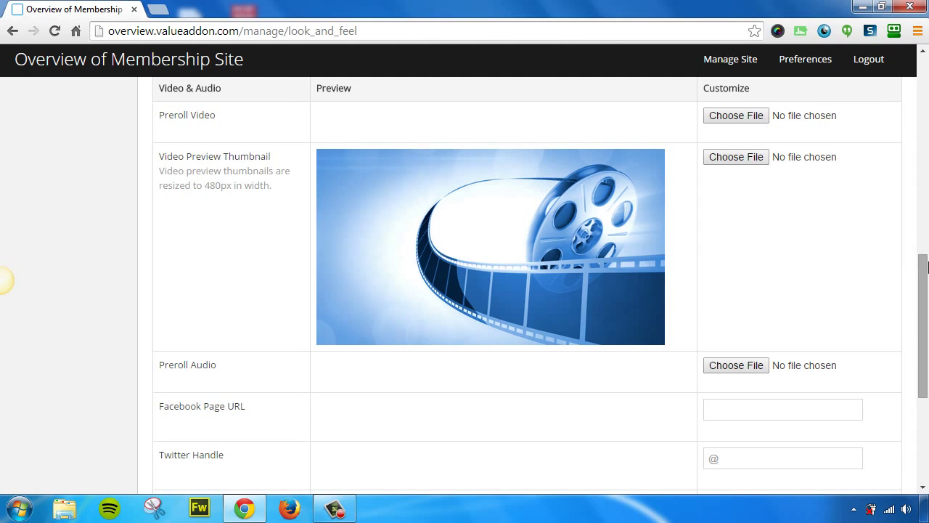
left_click_drag(924, 290, 917, 362)
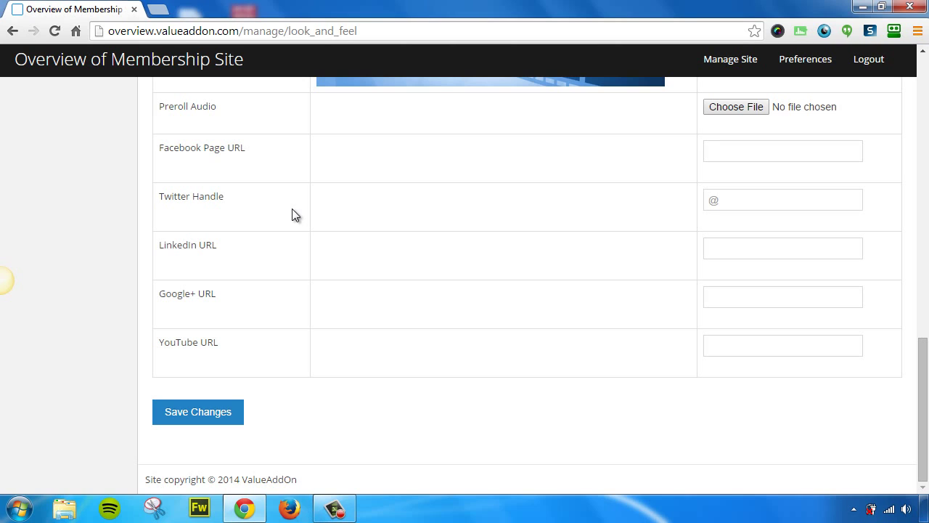
left_click_drag(926, 404, 926, 94)
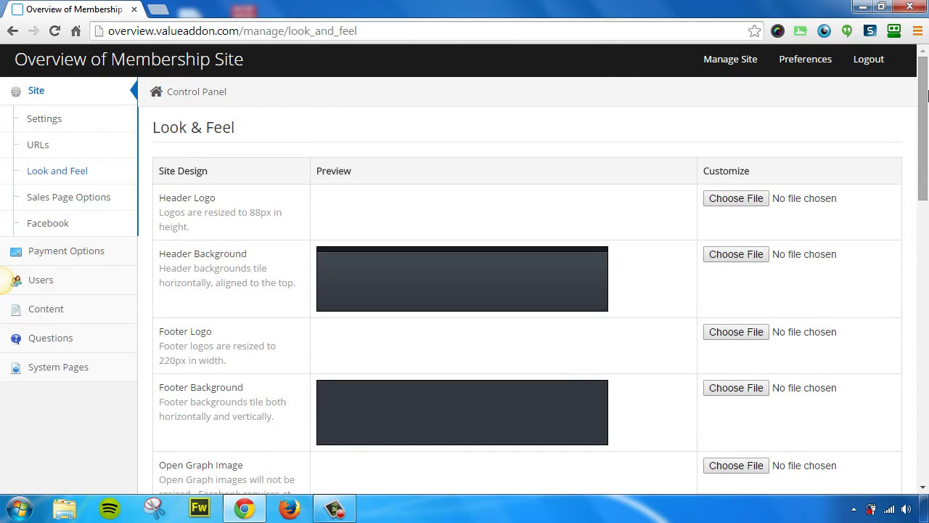
- Show the built-in sales page's options without saving them, and view the Facebook app settings
left_click(88, 200)
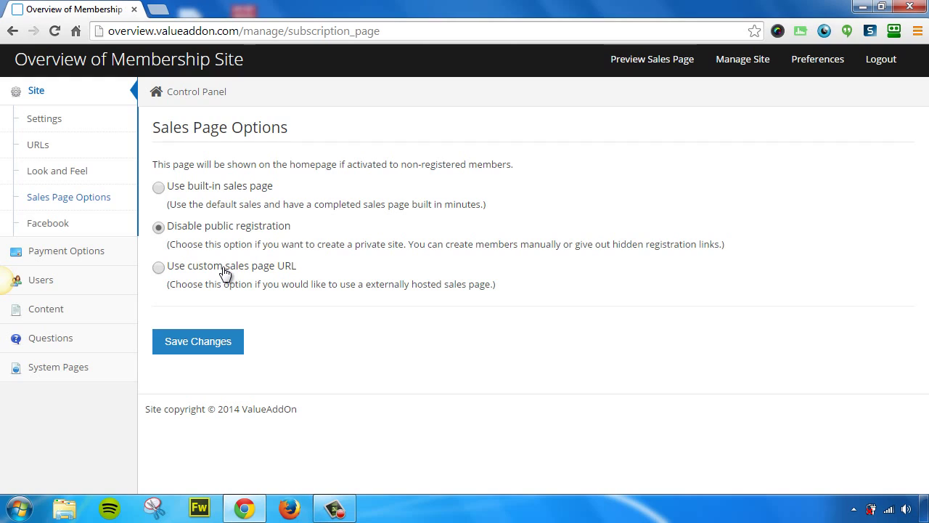
left_click(163, 193)
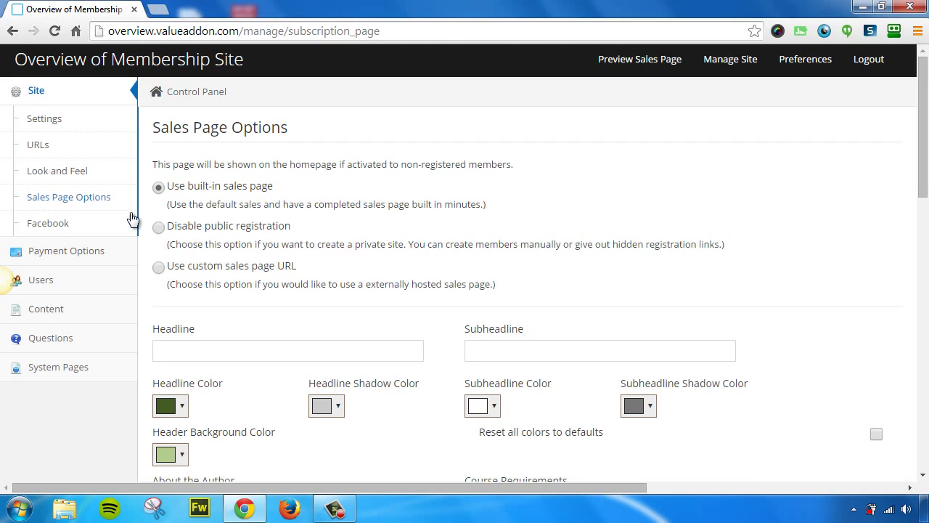
left_click(93, 224)
left_click(465, 143)
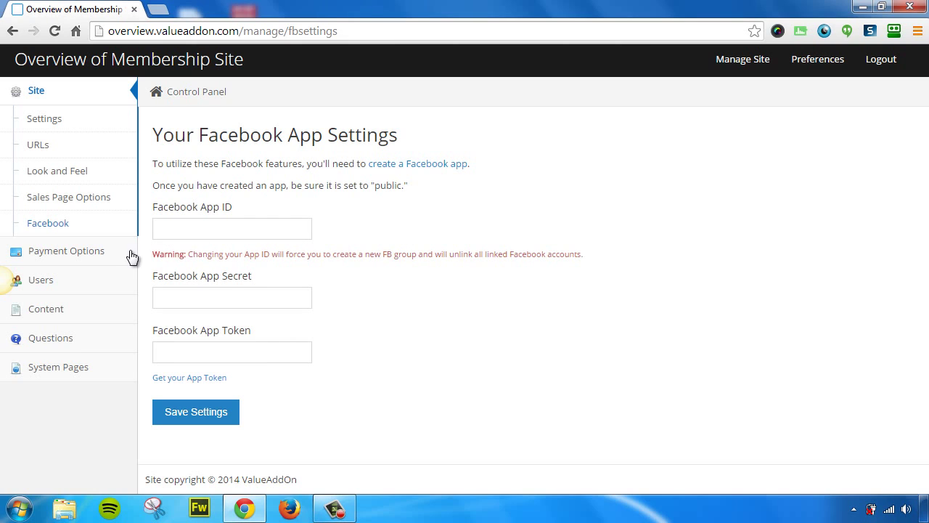
- Review the payment processors and Stripe's plans, history, subscriptions, coupons, third-party email integration choices and settings
left_click(82, 253)
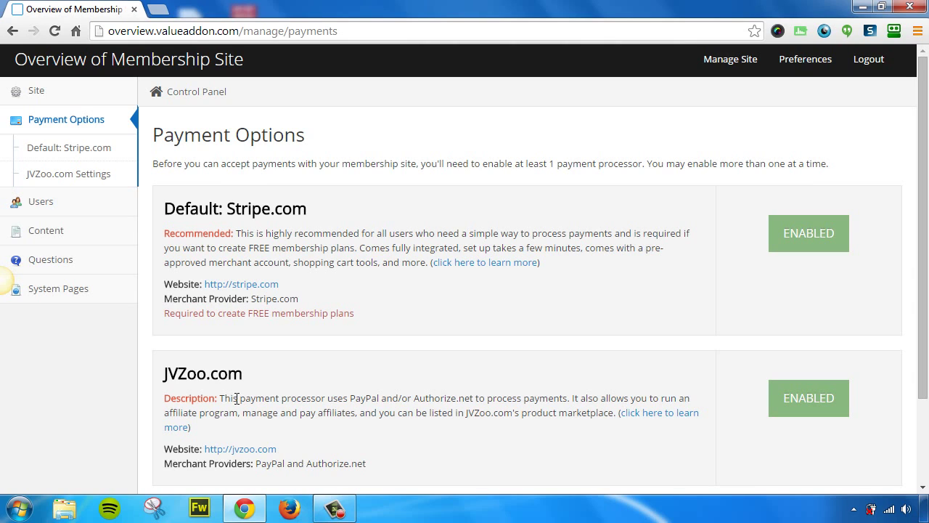
left_click(75, 154)
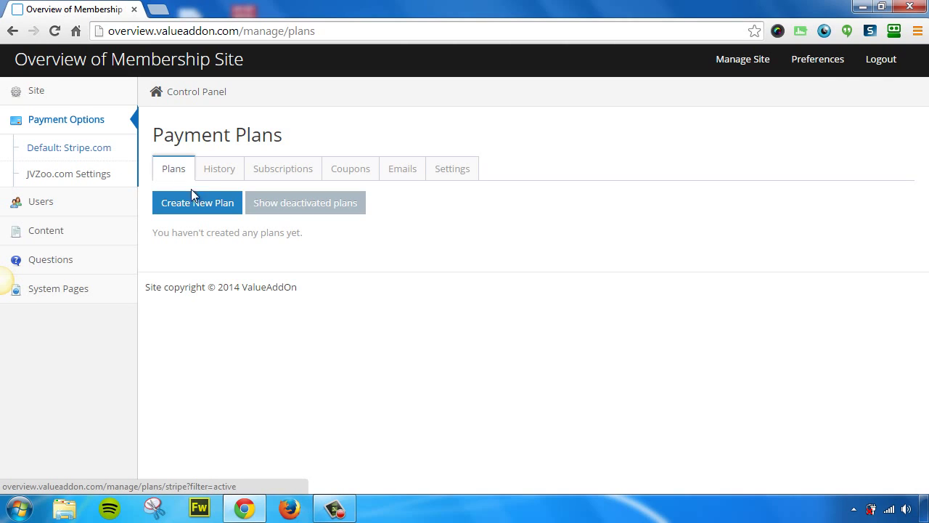
left_click(224, 176)
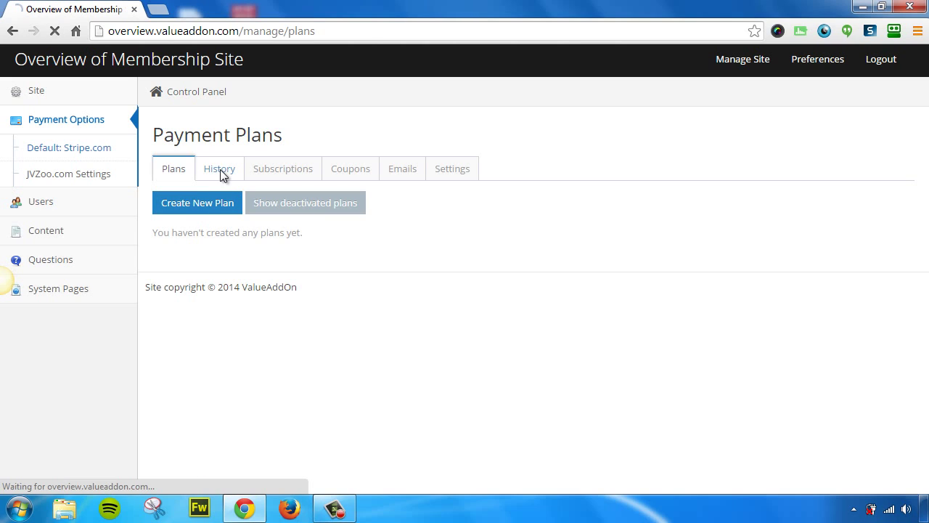
left_click(285, 173)
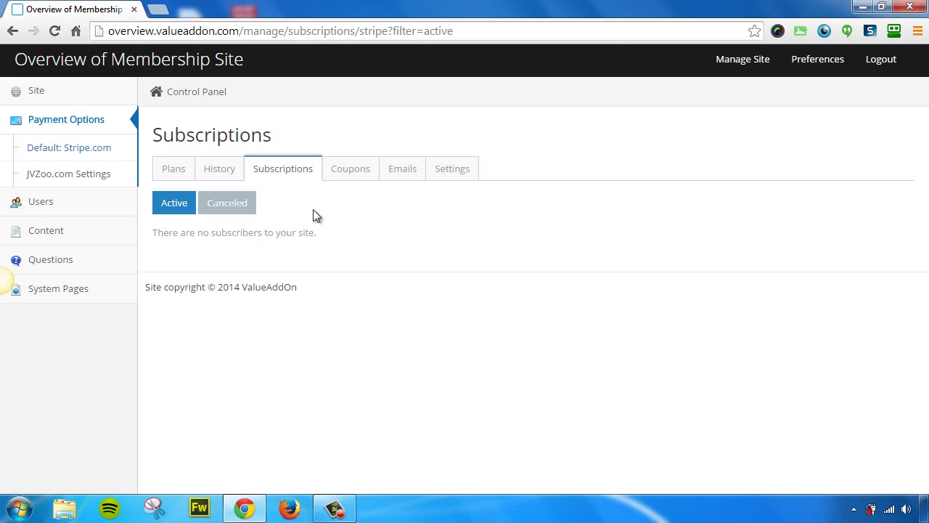
left_click(347, 174)
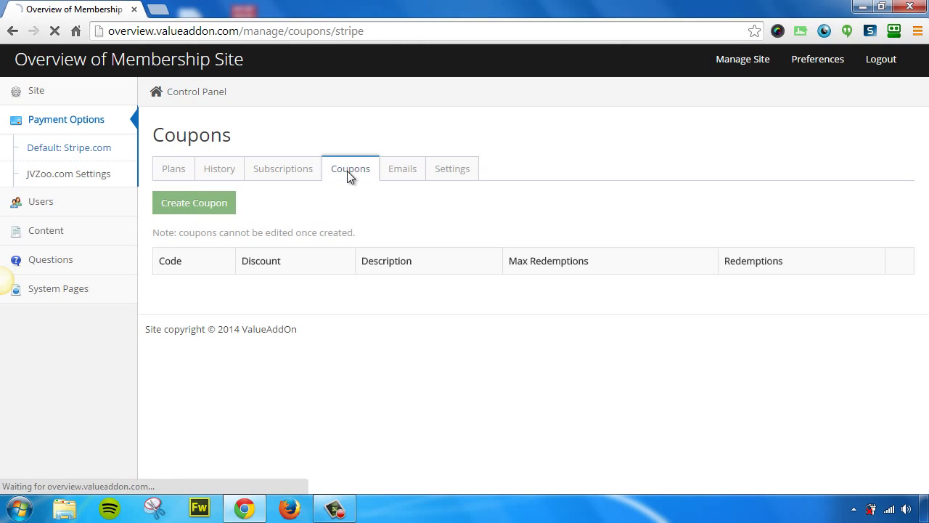
left_click(404, 172)
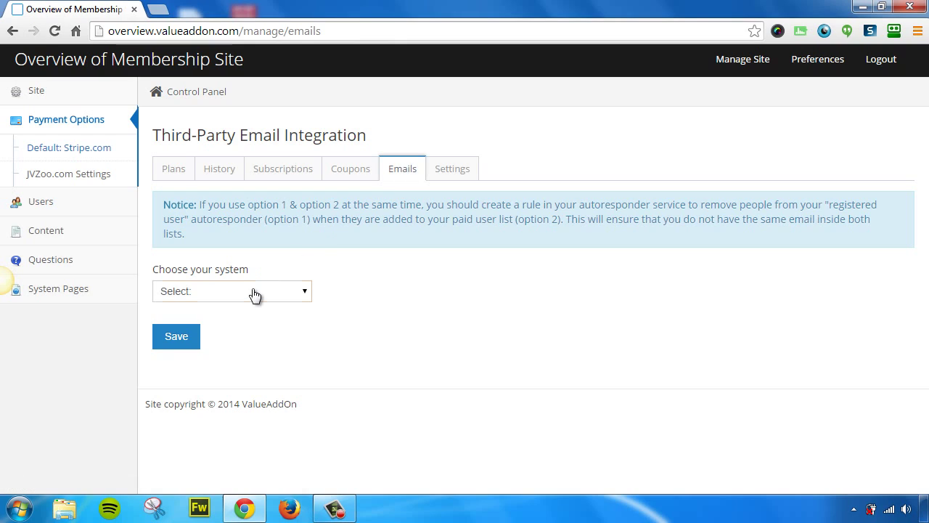
left_click(254, 293)
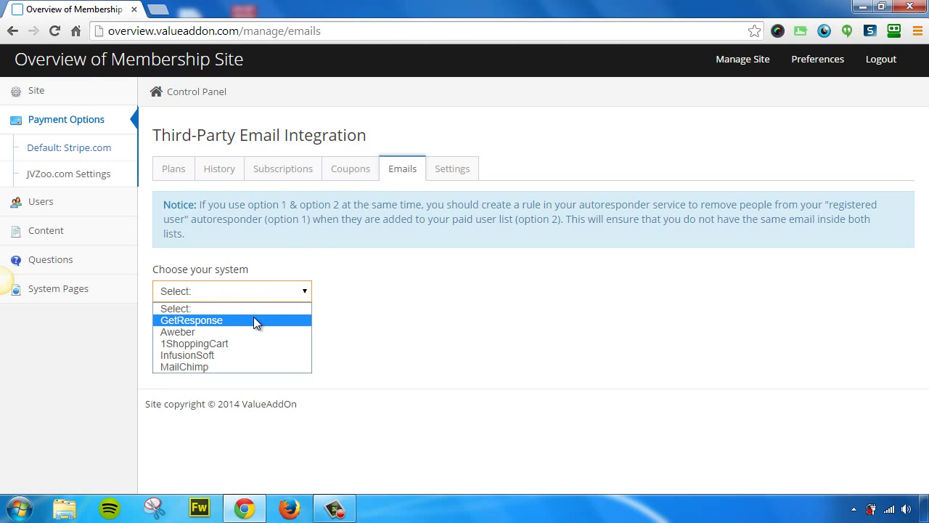
left_click(447, 172)
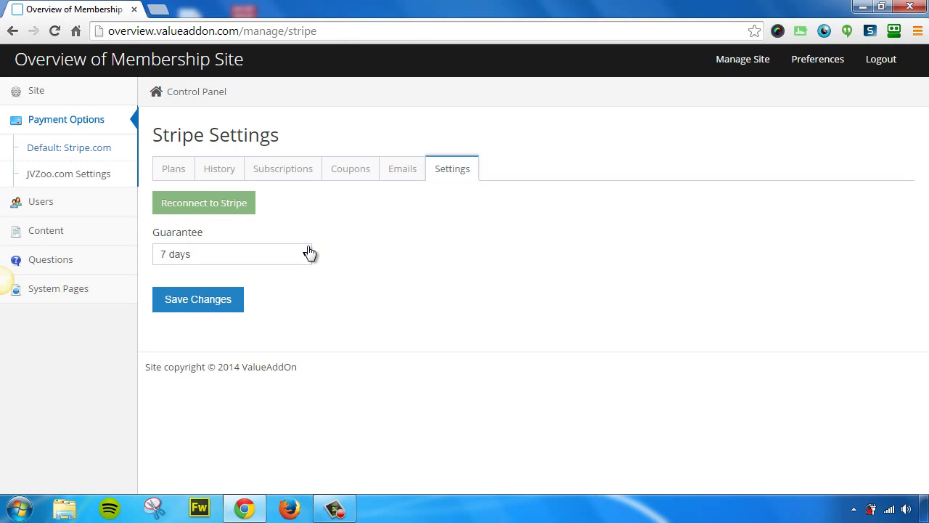
- View the JVZoo.com integration settings and the JVZoo payment history
left_click(87, 174)
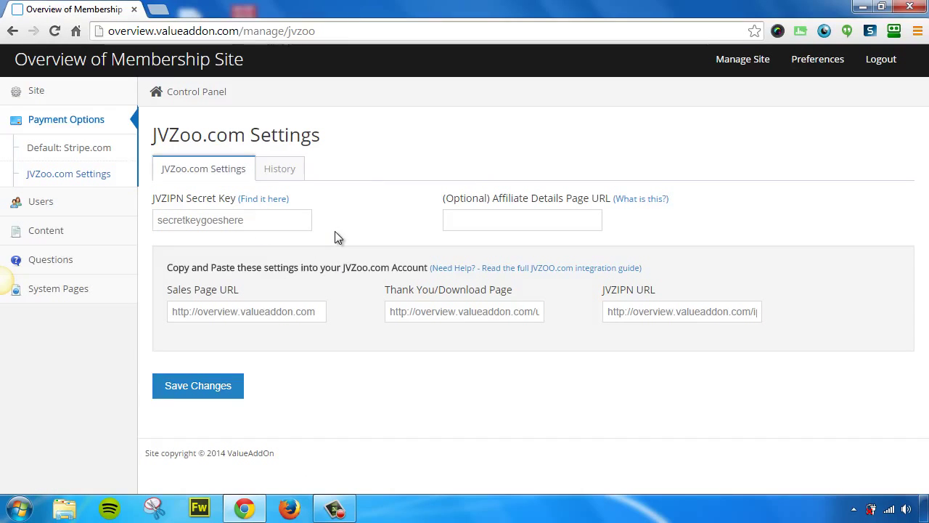
left_click(280, 173)
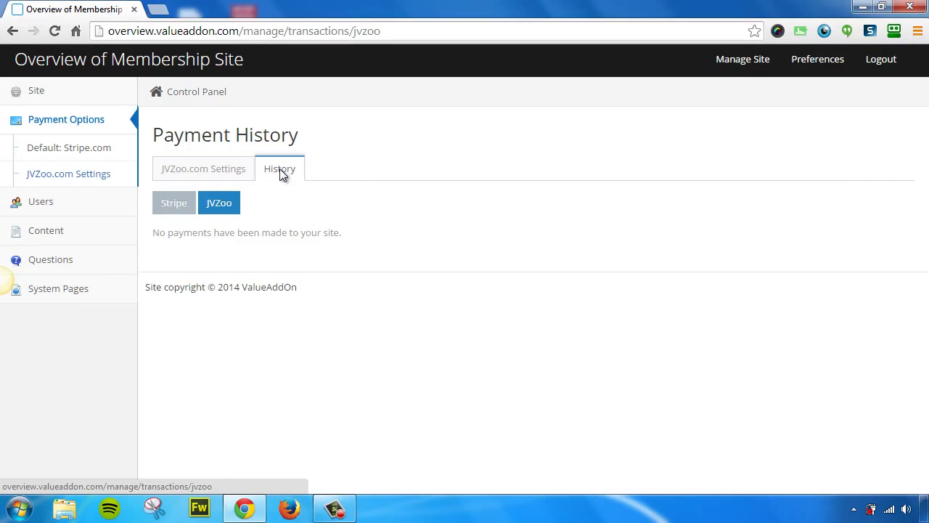
- Enable Show Advanced Options for payments and open the Advanced Options page for membership levels
left_click(64, 121)
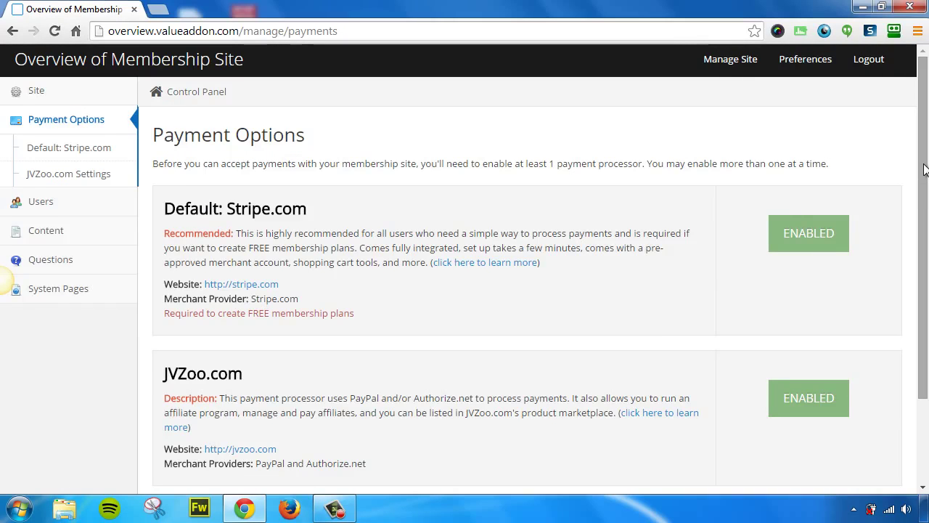
left_click_drag(926, 174, 912, 271)
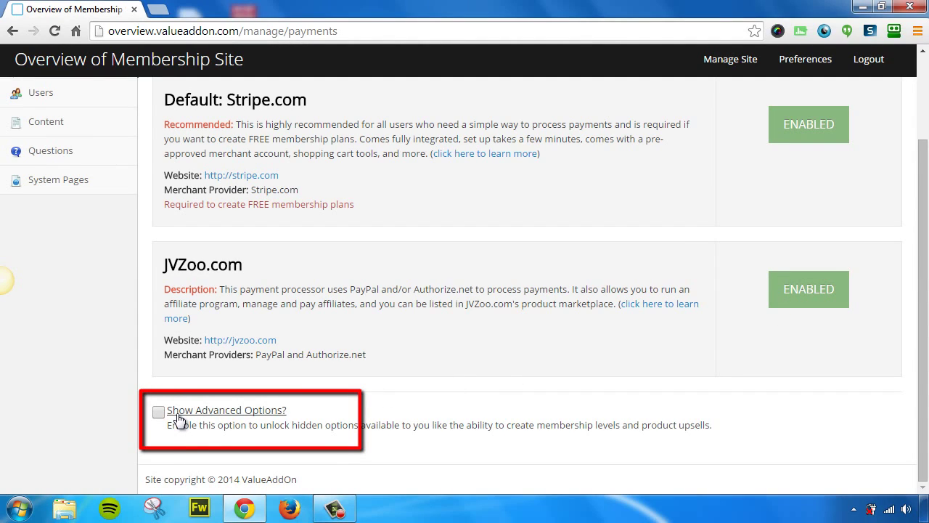
left_click(158, 412)
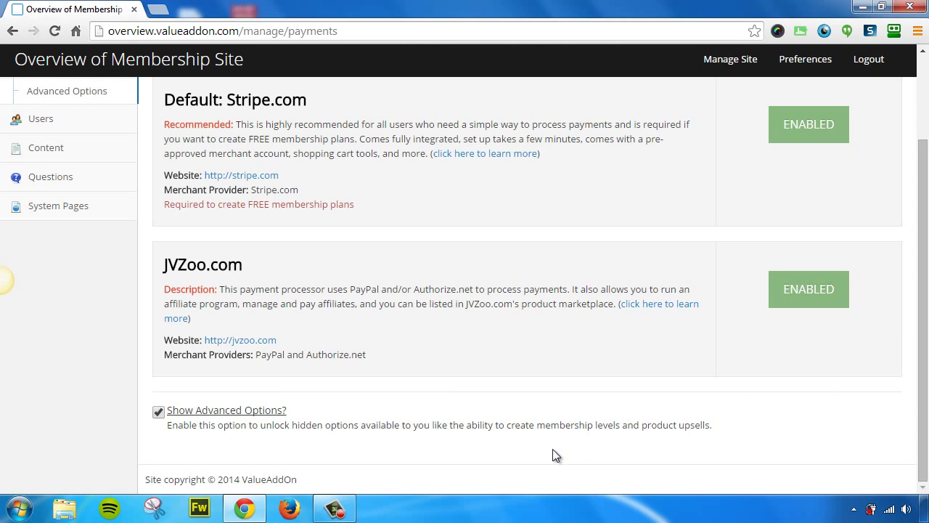
left_click_drag(925, 382, 923, 294)
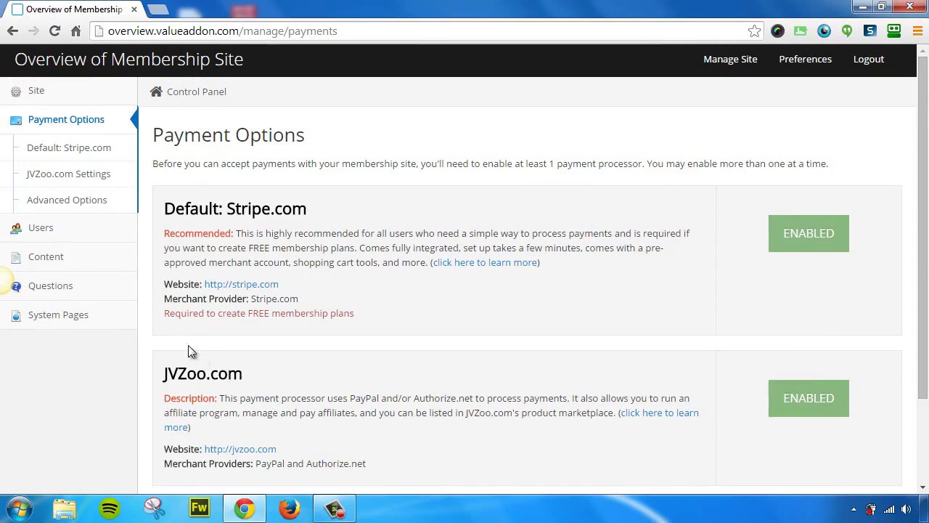
left_click(80, 206)
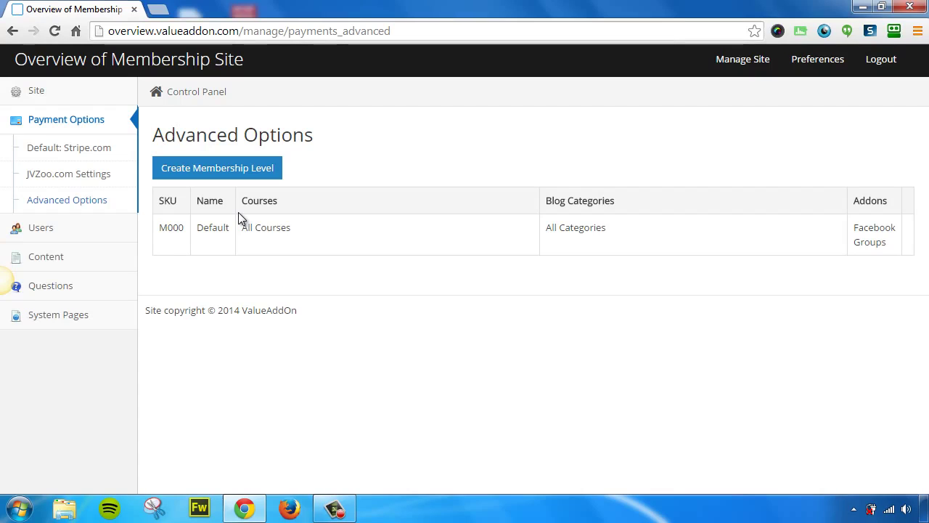
- Look through the user list and the forms for creating one or multiple users, and view the Content section
left_click(50, 229)
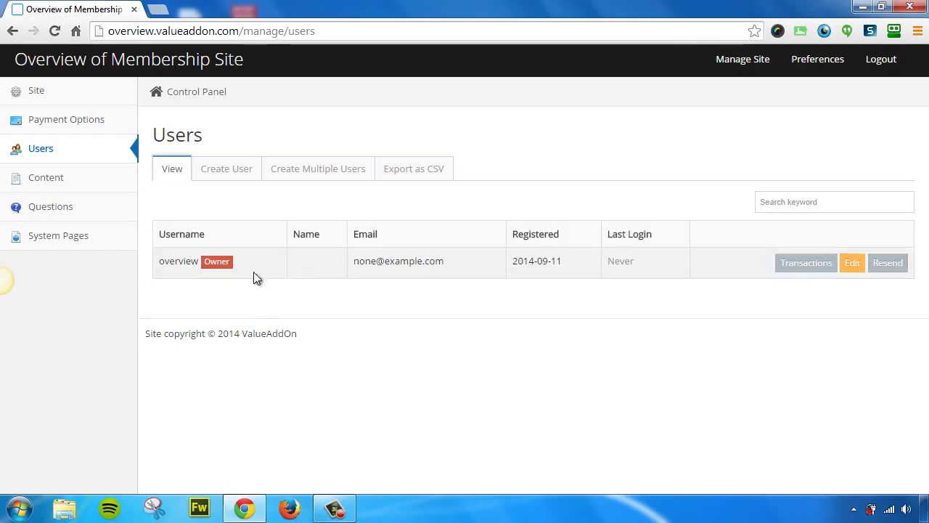
left_click(236, 174)
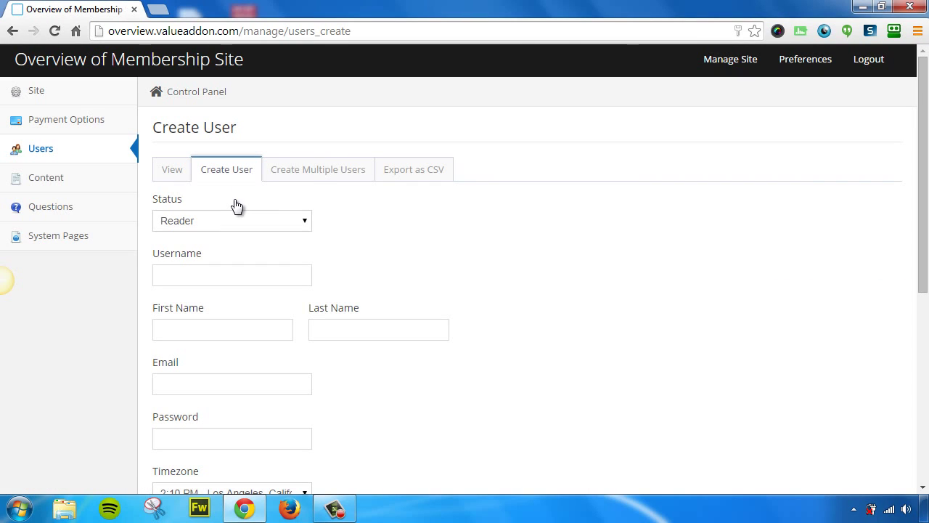
left_click(320, 178)
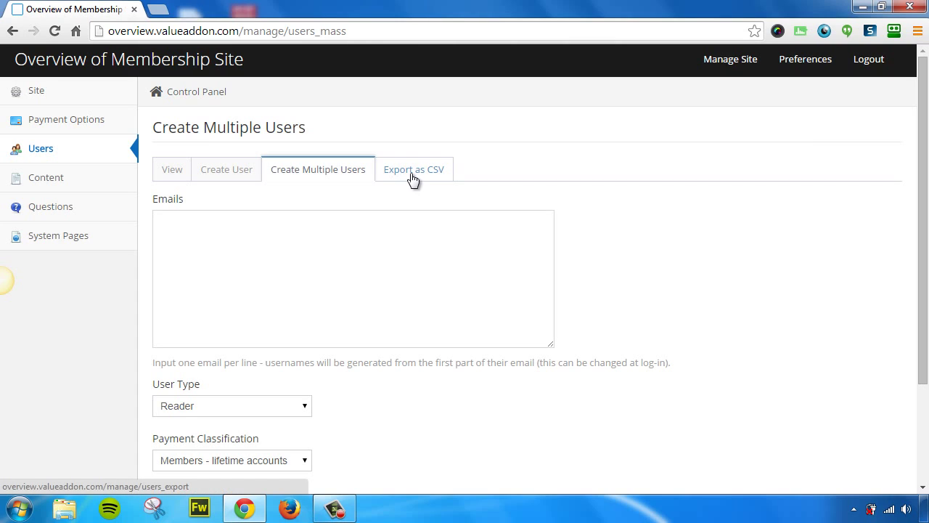
left_click(61, 181)
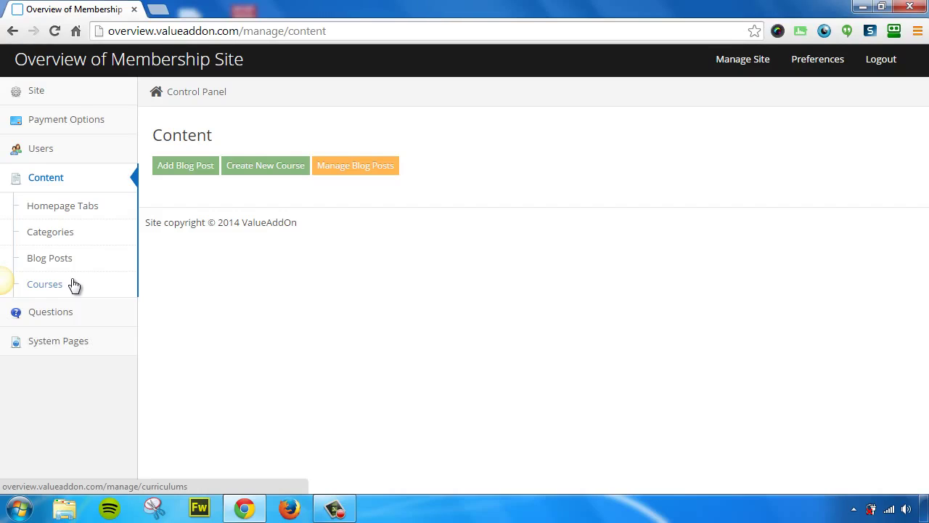
- Examine the Questions section, its "Ask a Question" disable setting, and the answered and published question lists
left_click(79, 313)
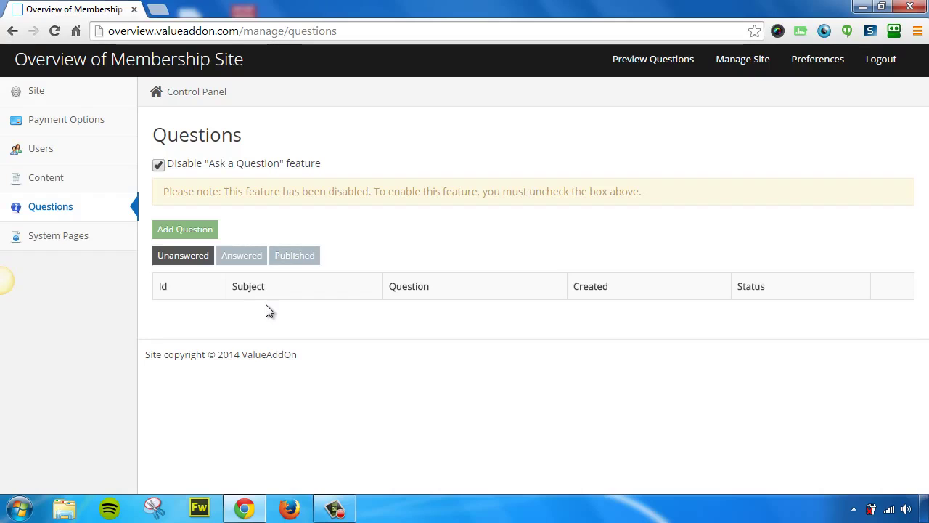
left_click(161, 167)
left_click(162, 167)
left_click(247, 258)
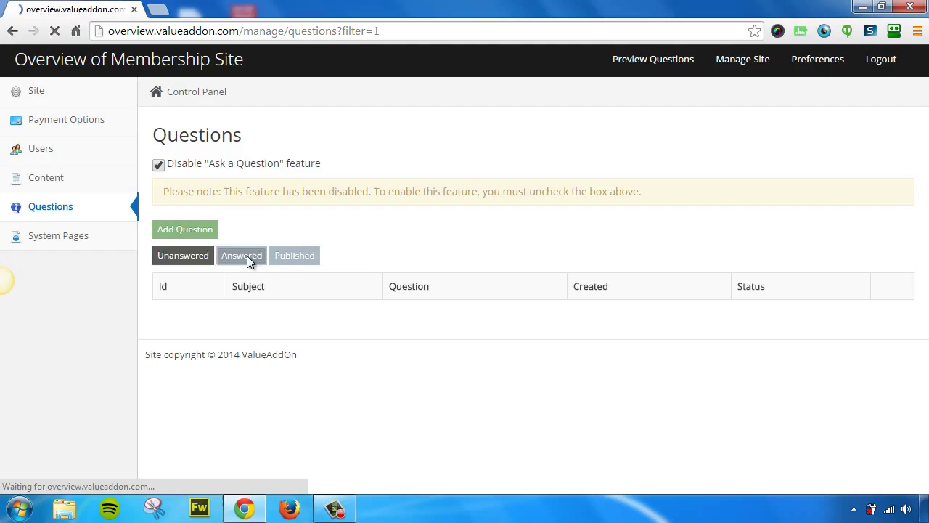
left_click(297, 257)
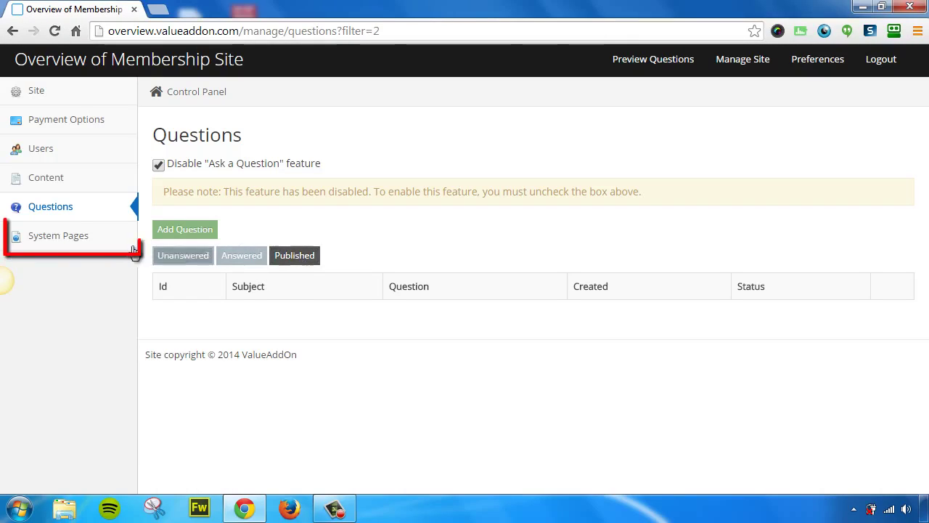
- View the System Pages and the Thanks for Subscribing page's edit form, and return to the page list
left_click(61, 236)
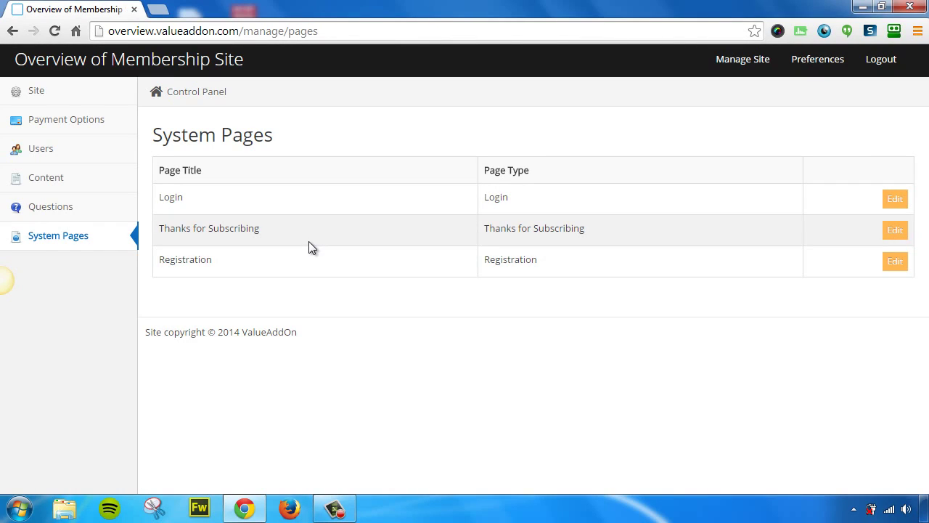
left_click(897, 232)
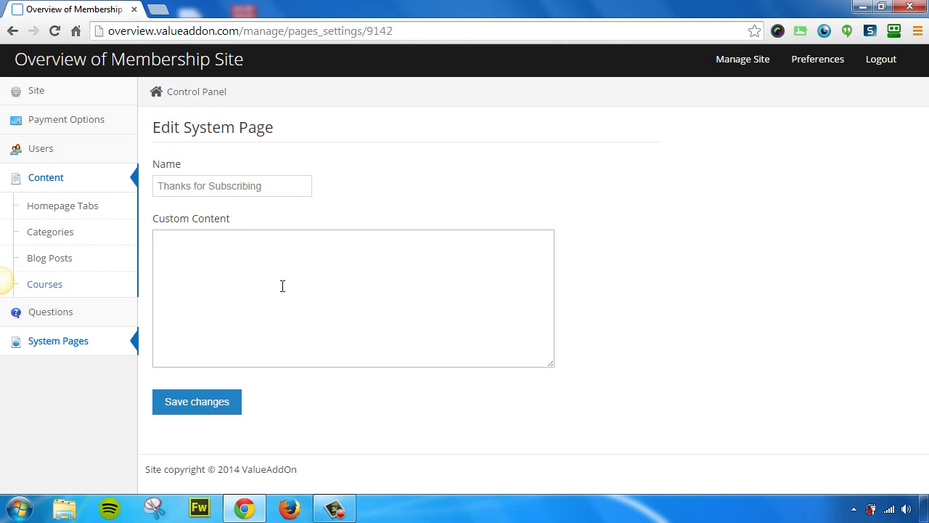
right_click(379, 135)
left_click(392, 143)
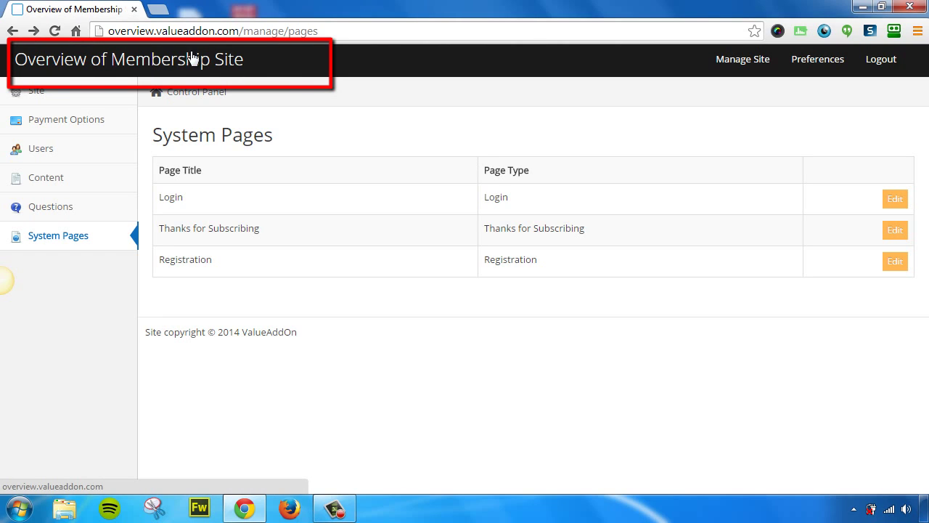
- View the membership site's member-facing homepage and return to the site owner control panel
left_click(146, 61)
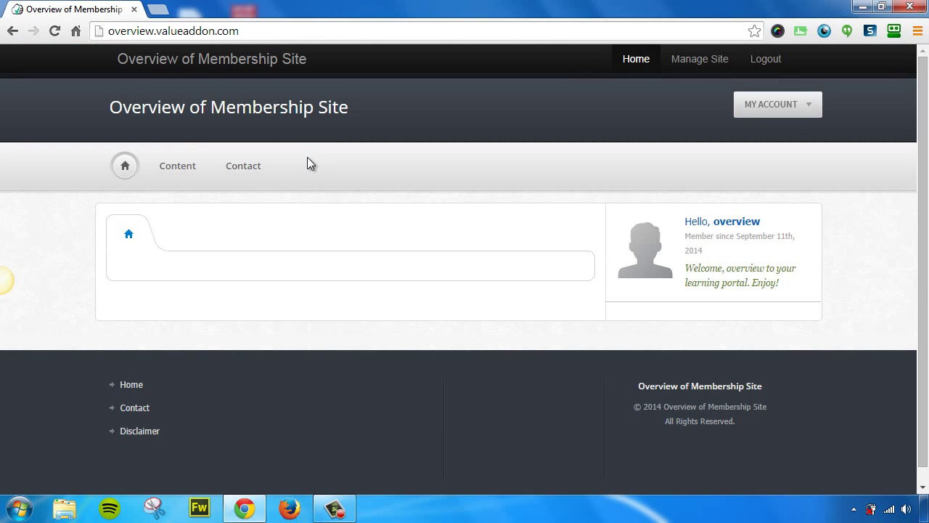
left_click(701, 62)
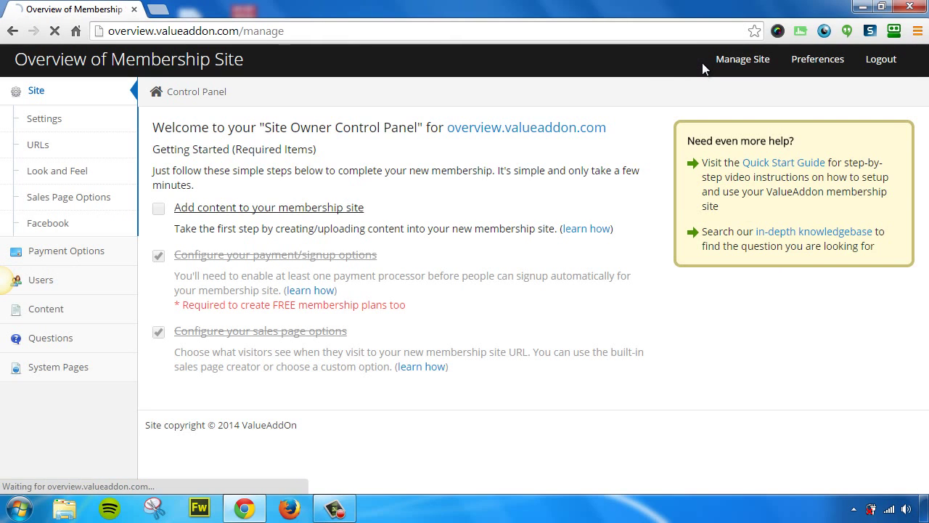